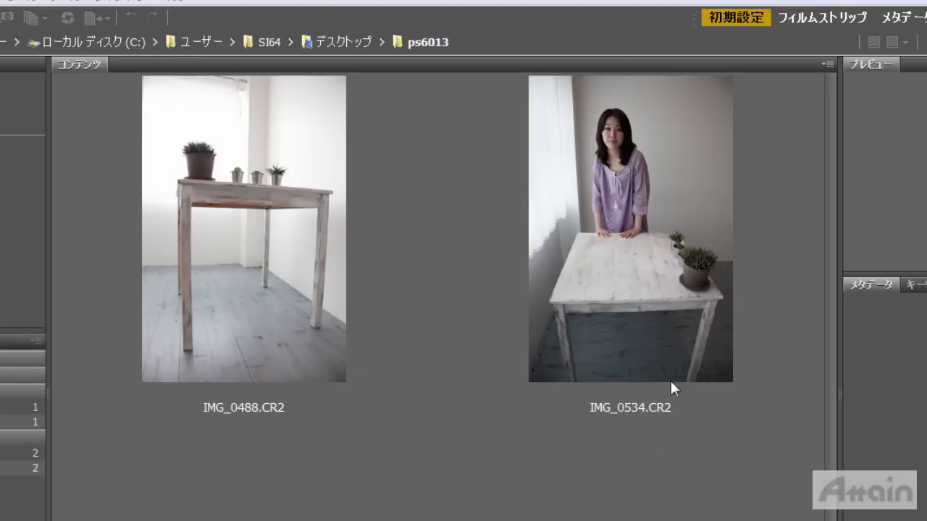
Drag a marquee over IMG_0488.CR2 and IMG_0534.CR2 in the ps6013 folder's Content panel
drag(742, 503, 320, 252)
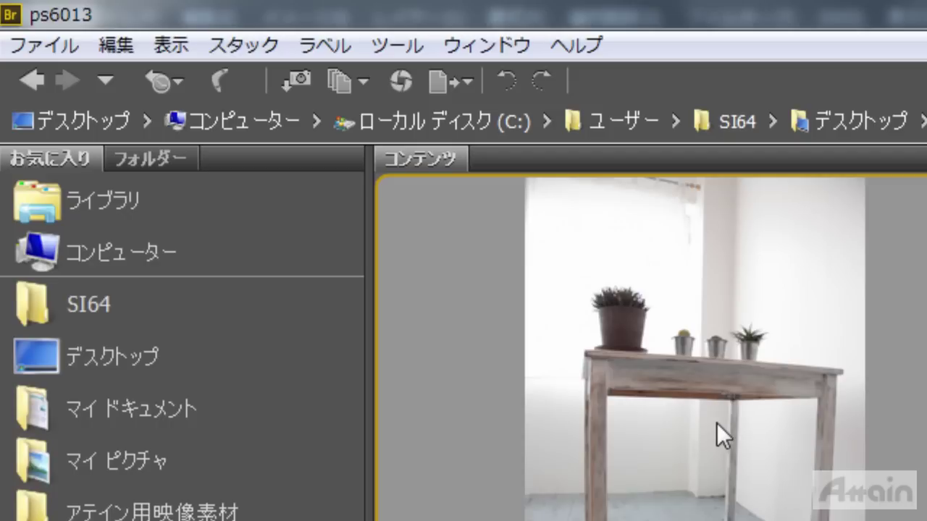
Open both CR2s in Camera Raw, preview IMG_0534, return to IMG_0488, and go full screen
click(403, 81)
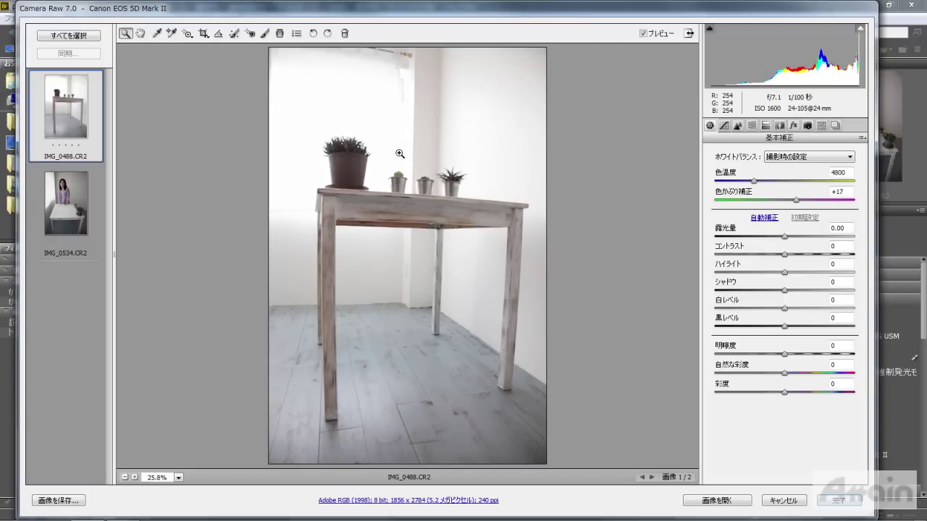
click(70, 219)
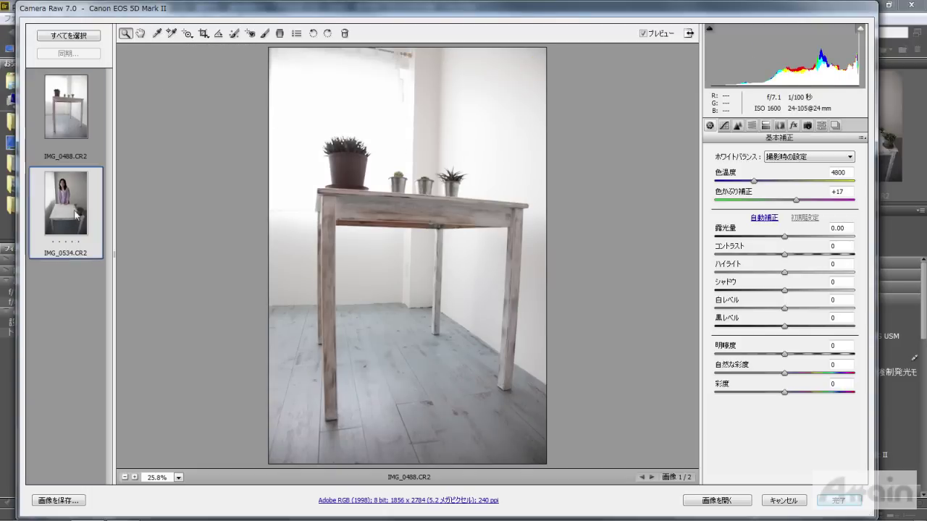
click(73, 127)
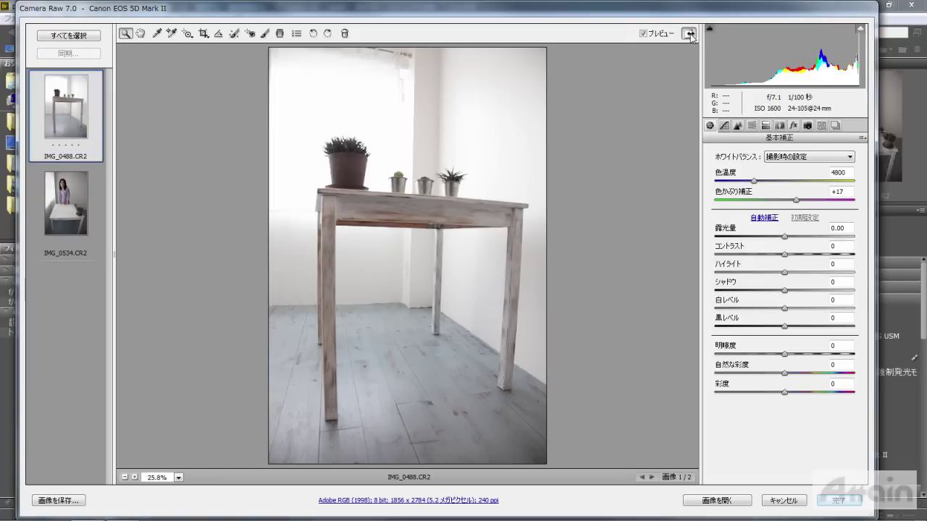
click(438, 84)
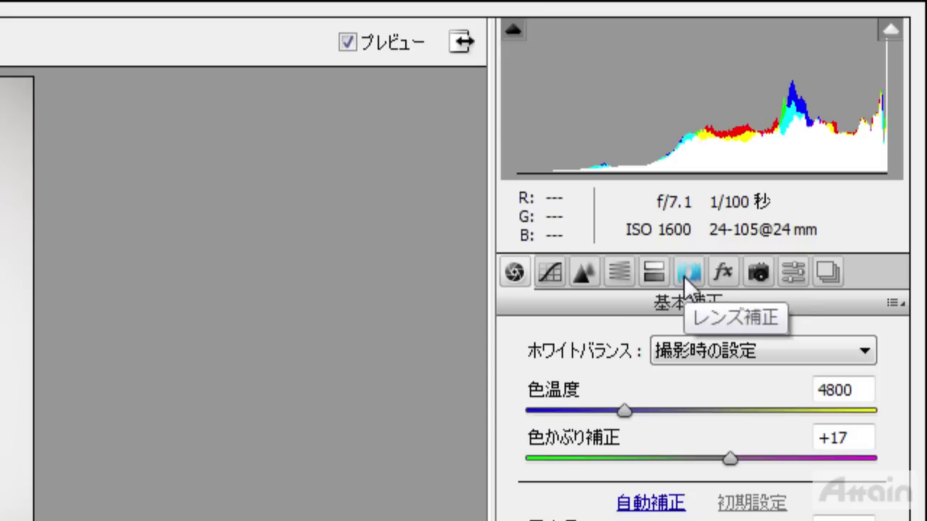
Enable lens profile corrections on IMG_0488, then toggle Preview to compare before and after
click(684, 273)
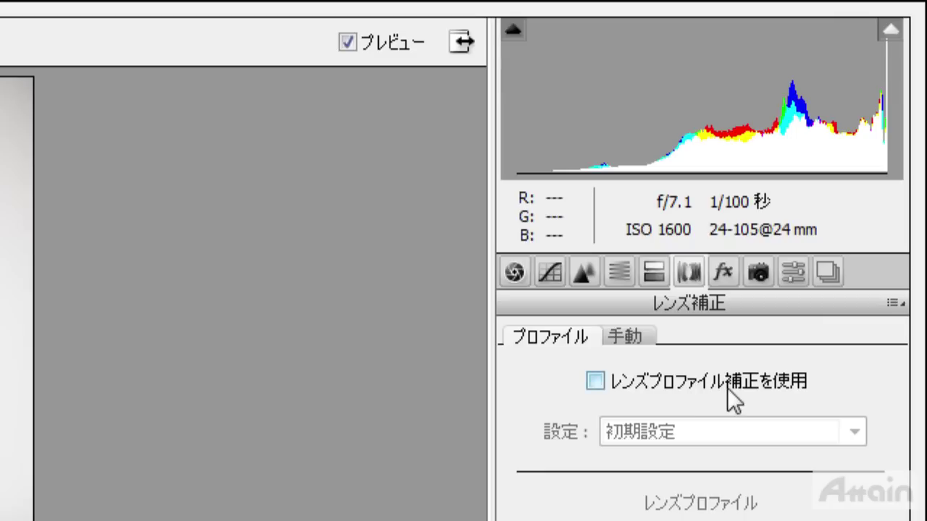
click(595, 381)
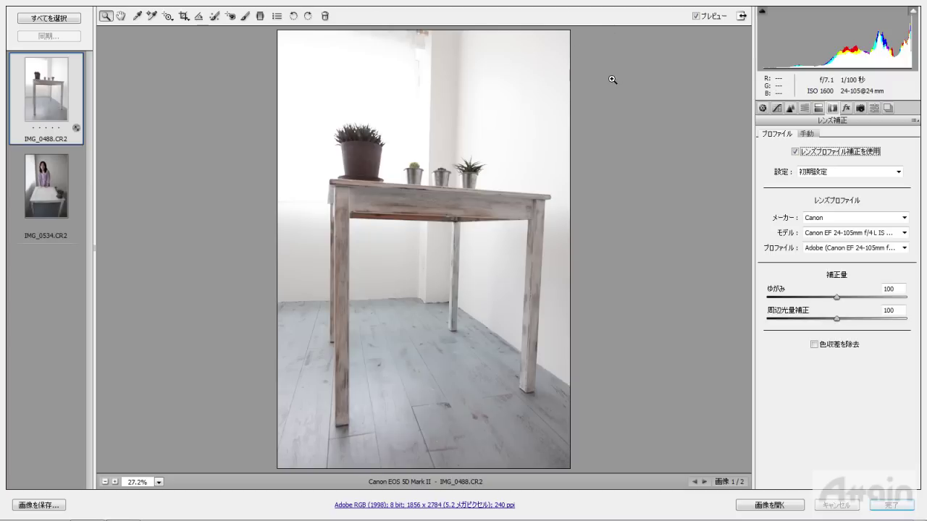
click(698, 19)
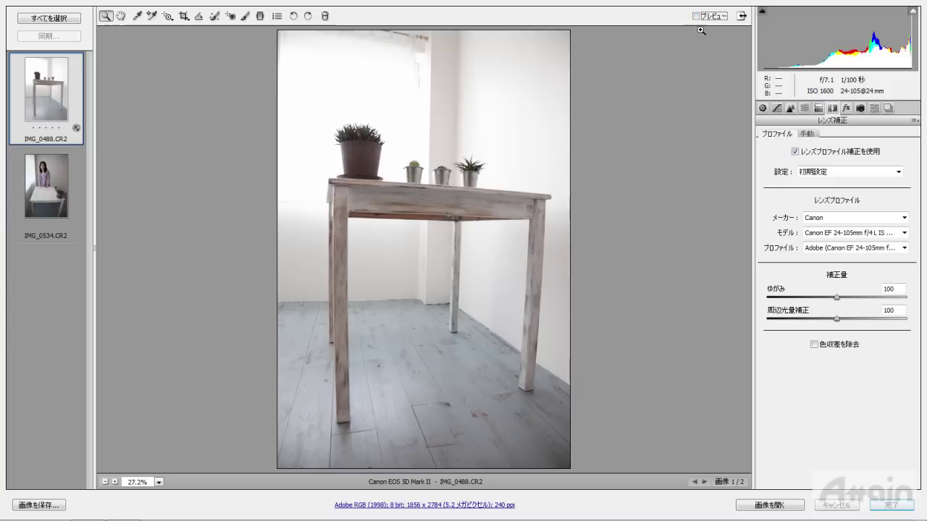
click(698, 18)
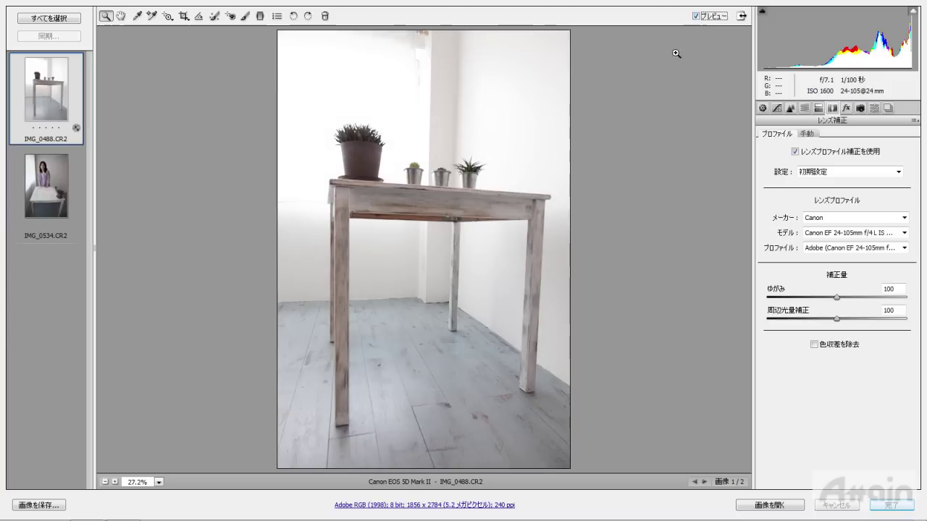
click(697, 16)
click(697, 16)
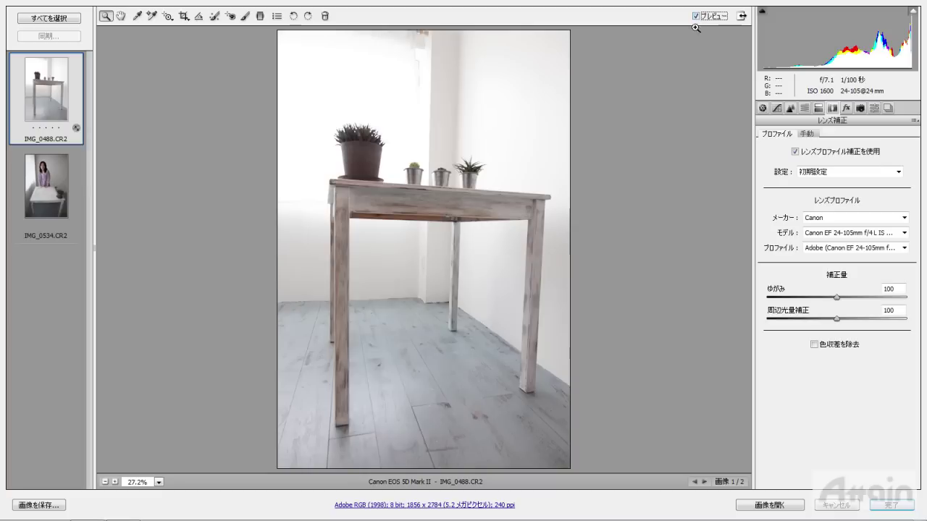
click(696, 16)
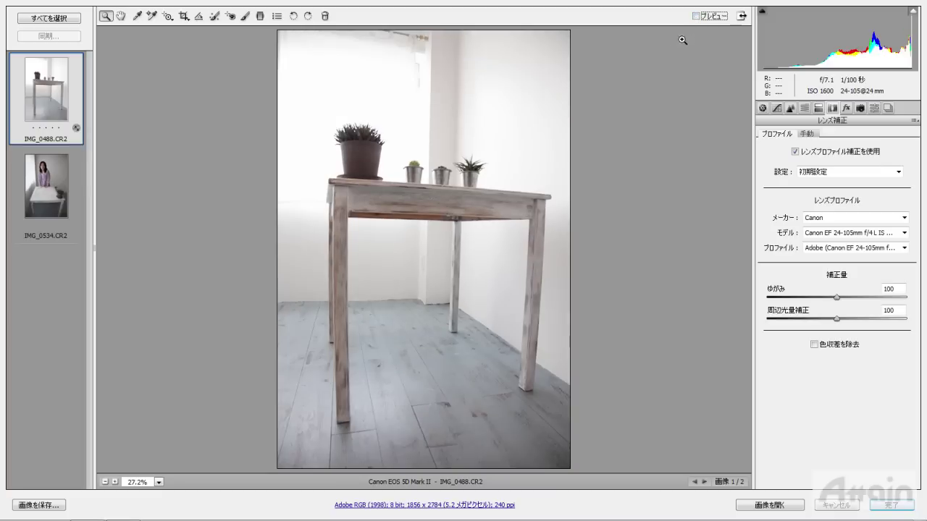
click(696, 16)
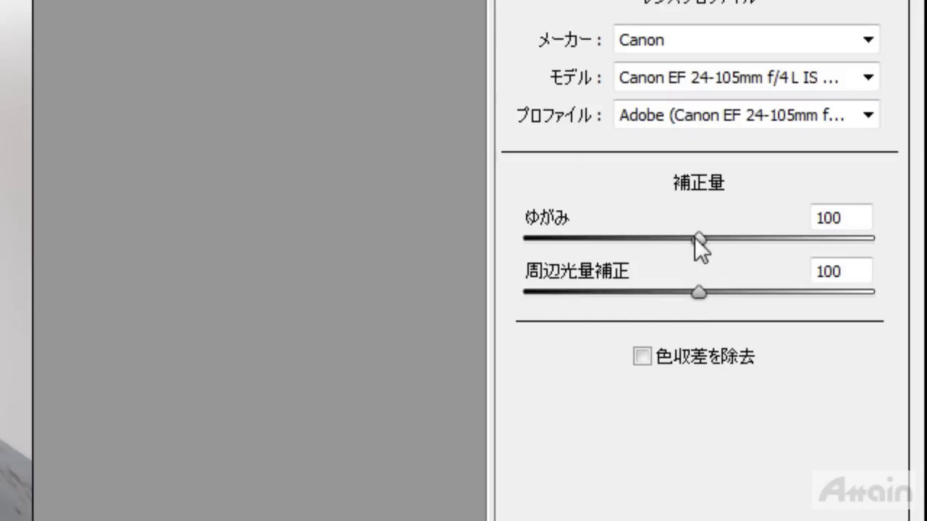
drag(696, 239, 848, 327)
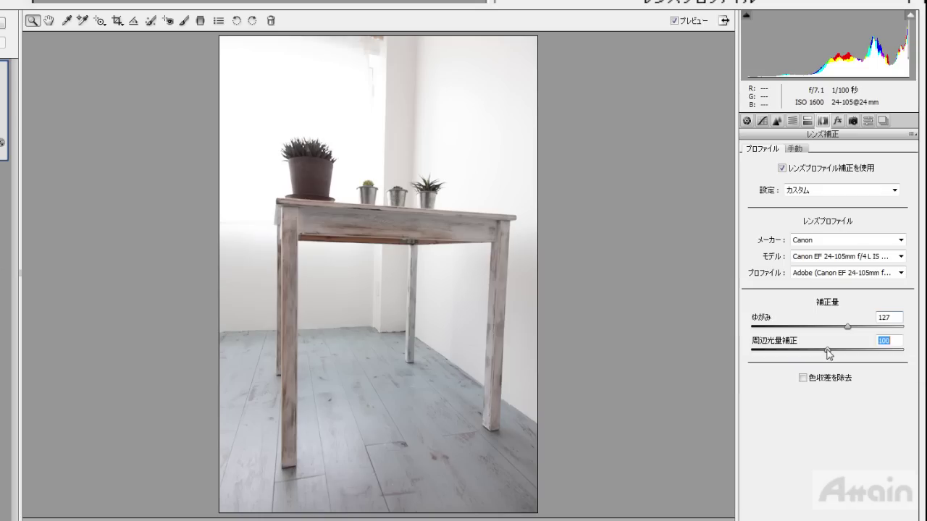
drag(697, 291, 855, 352)
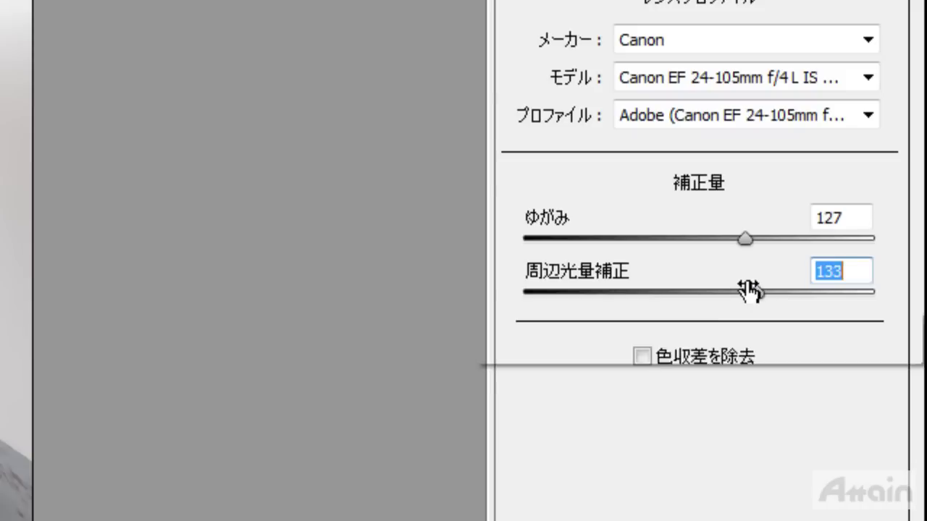
double_click(745, 239)
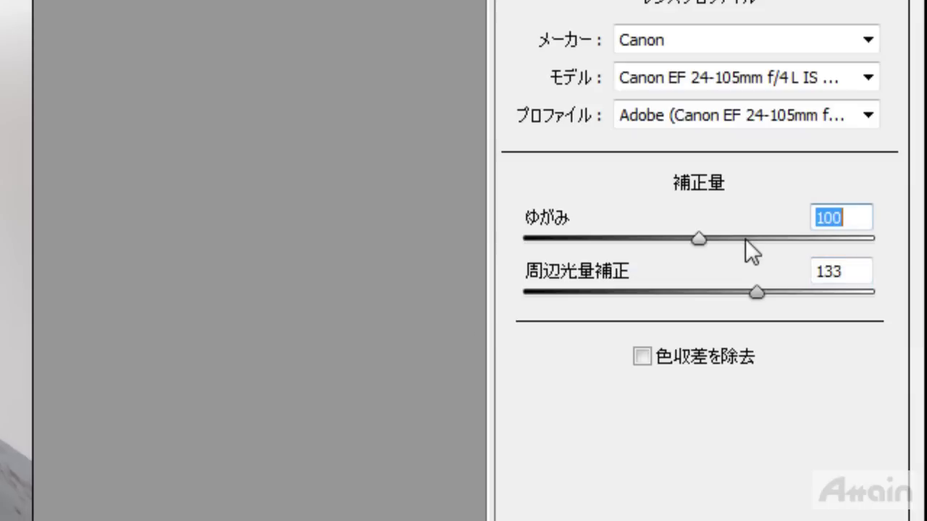
click(755, 293)
double_click(755, 293)
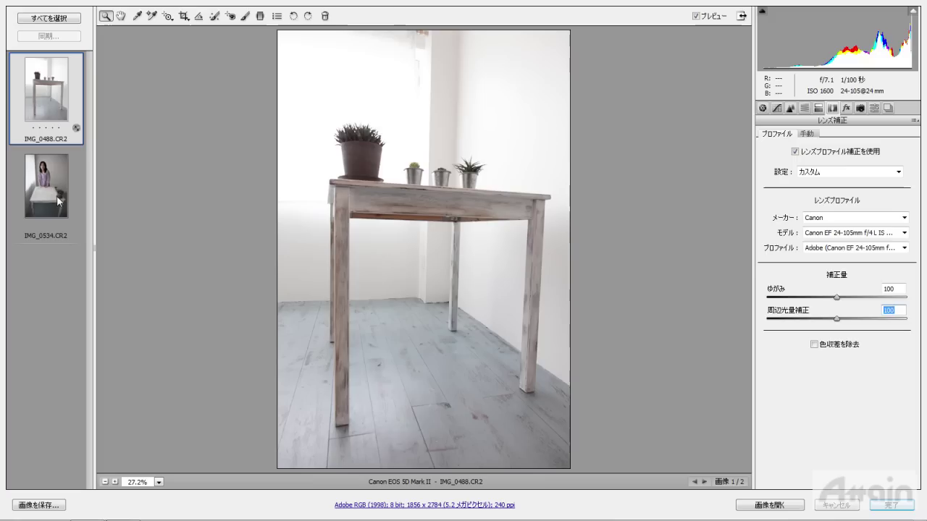
Select IMG_0534.CR2 in the filmstrip and open it as a Photoshop image
click(57, 197)
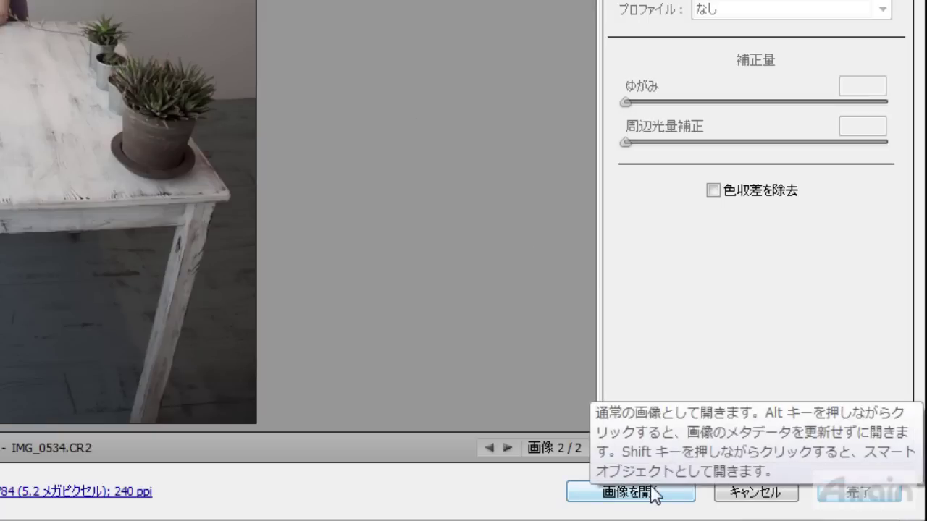
click(650, 493)
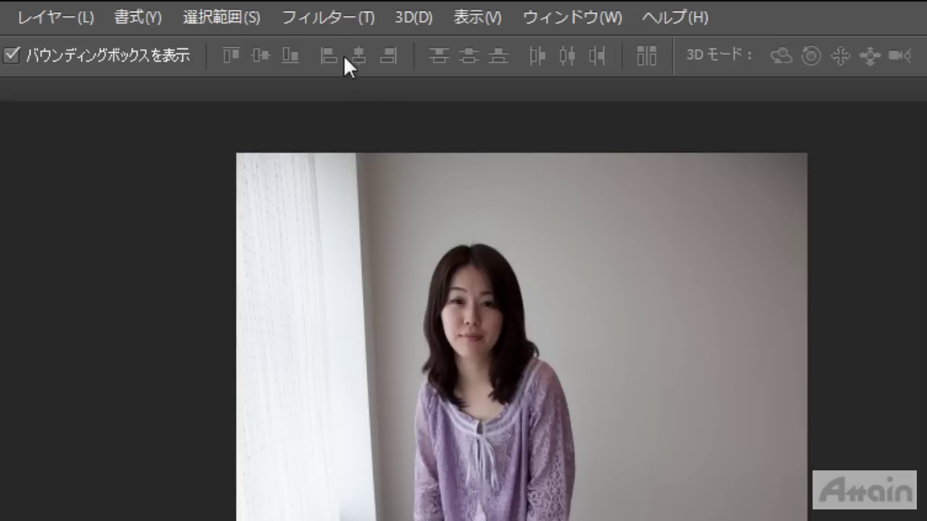
Launch Filter > Adaptive Wide Angle on IMG_0534
click(331, 17)
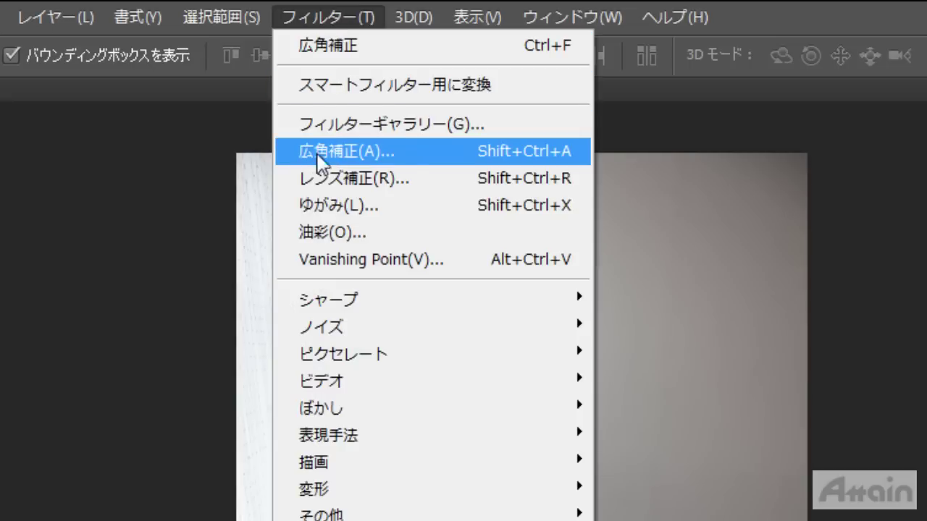
click(408, 153)
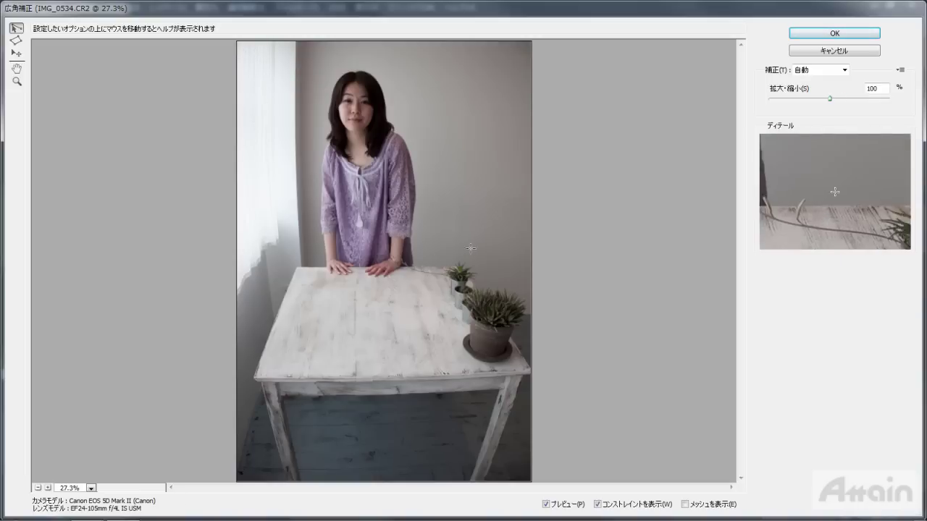
click(546, 504)
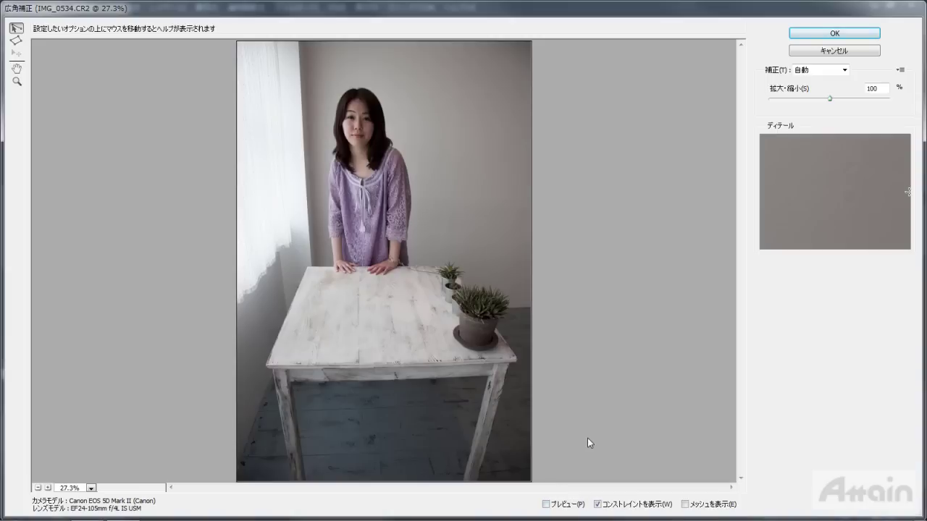
click(546, 504)
click(546, 504)
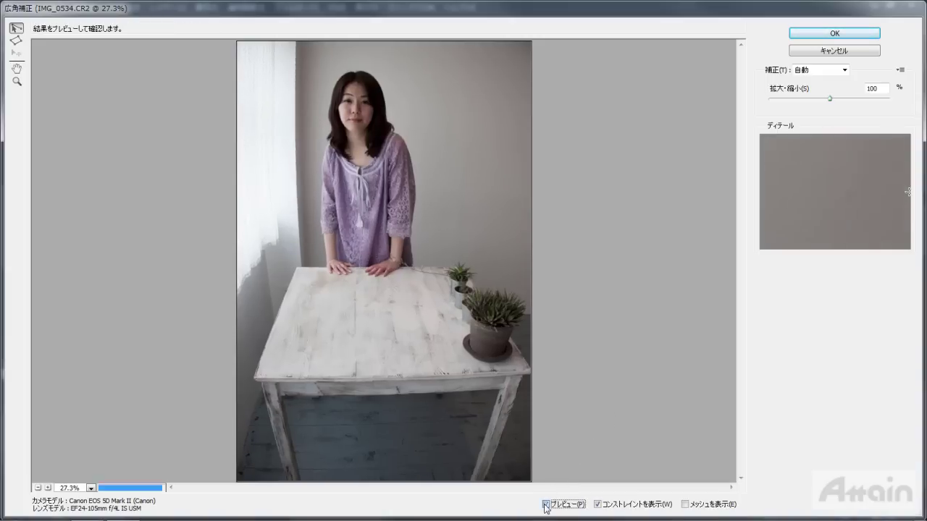
click(546, 504)
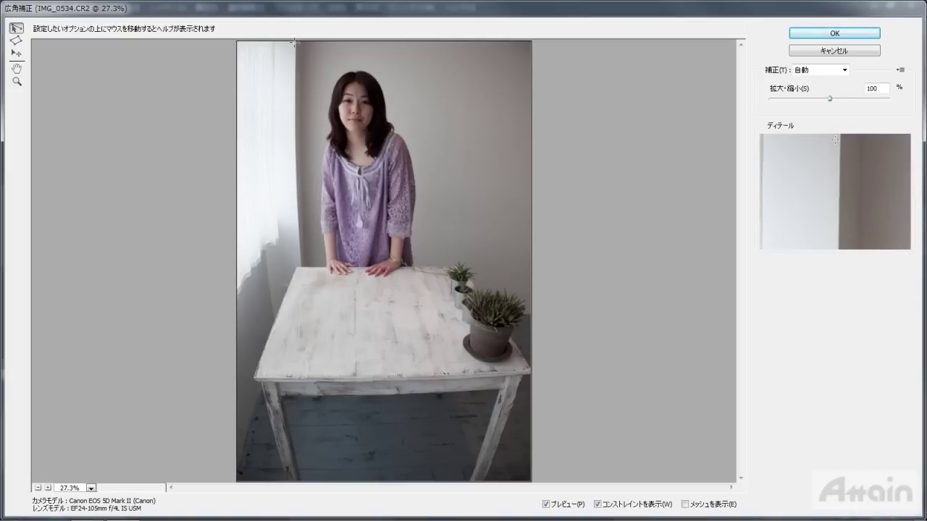
Draw constraint lines along the window edge, table back edge, table front edge and floor
click(295, 42)
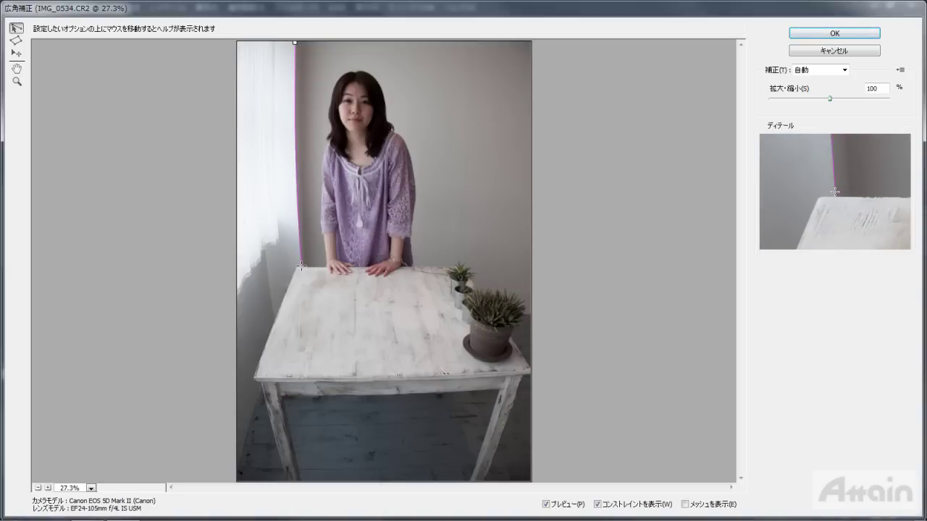
click(301, 266)
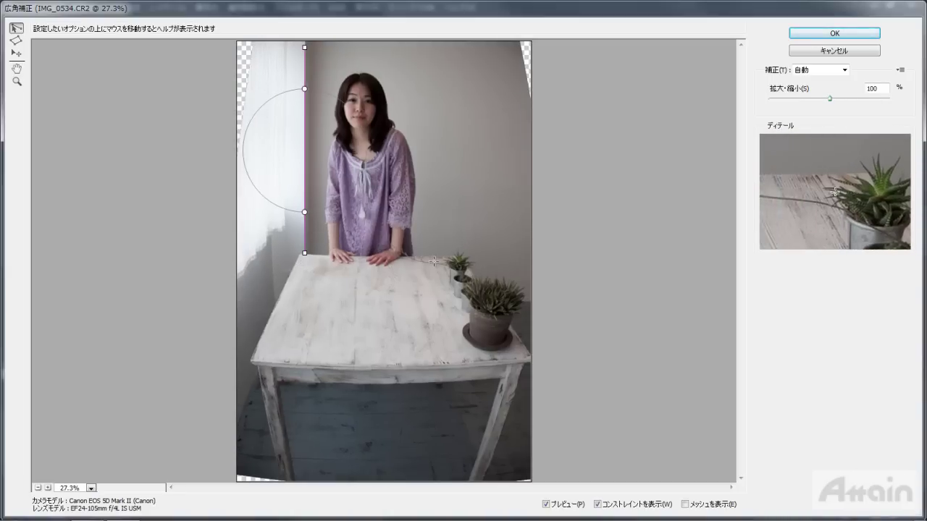
click(300, 253)
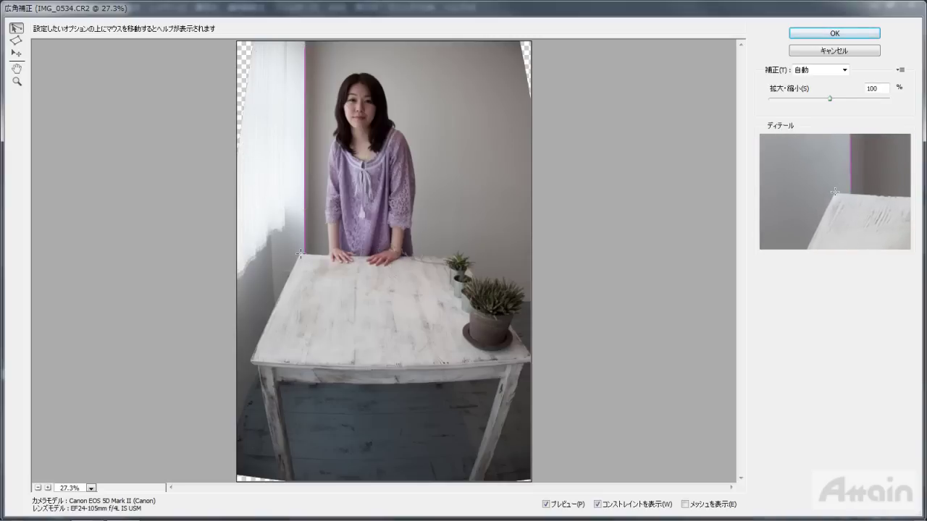
click(456, 256)
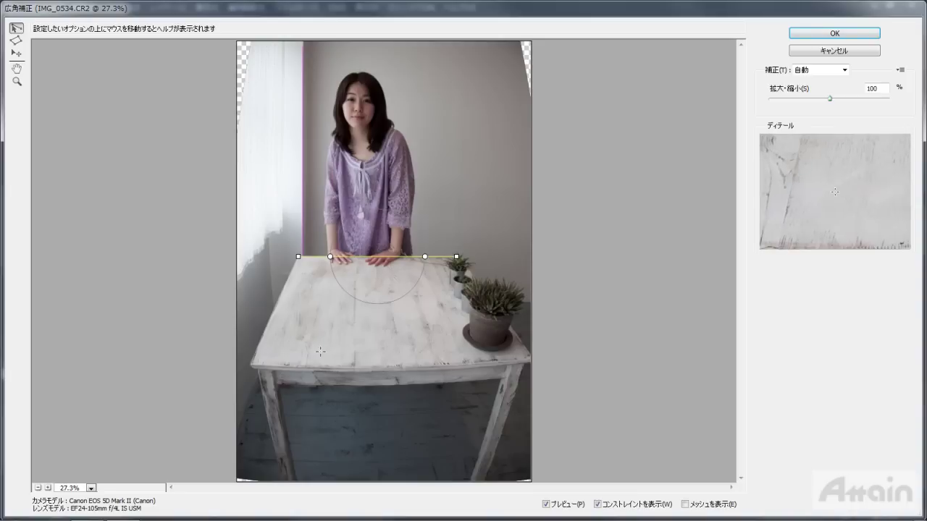
click(251, 363)
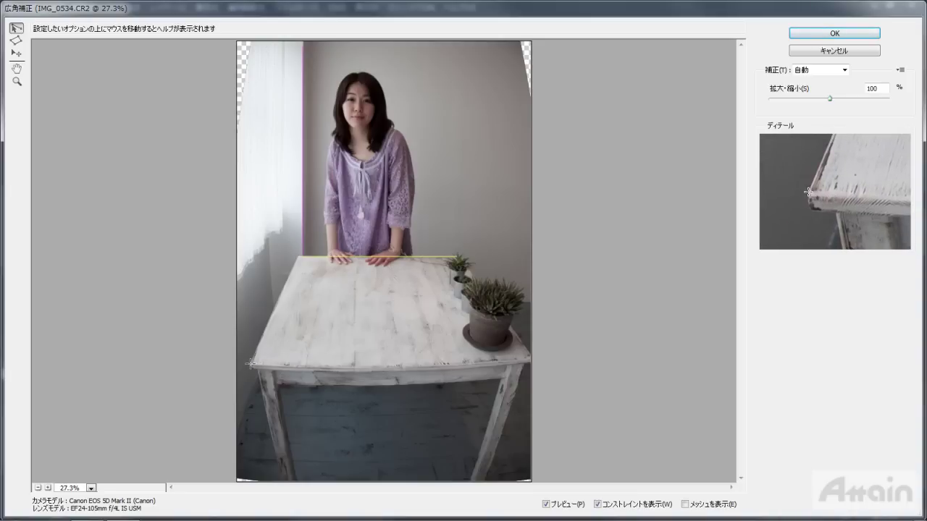
click(530, 358)
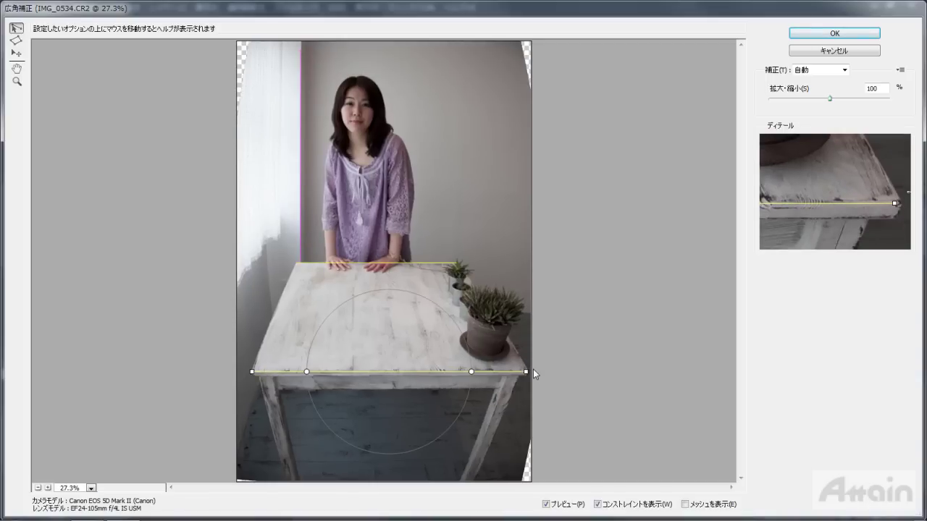
click(238, 460)
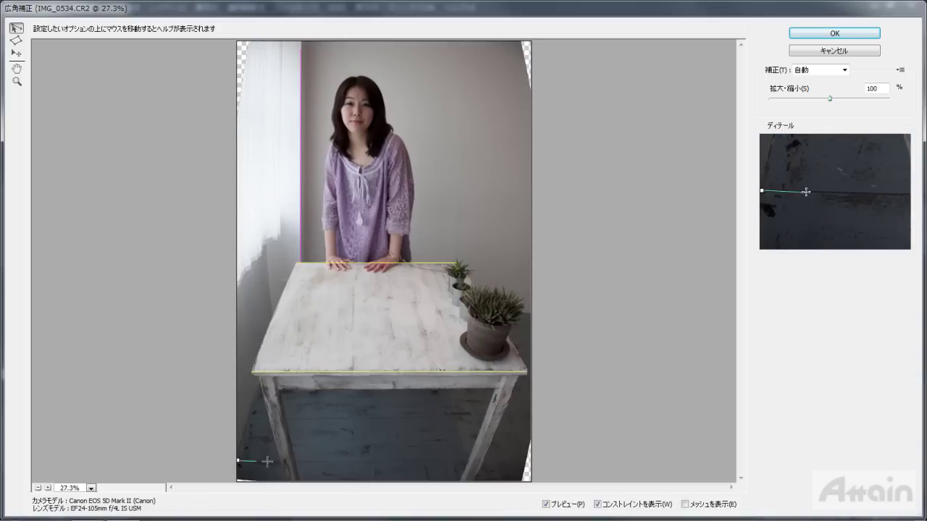
click(525, 454)
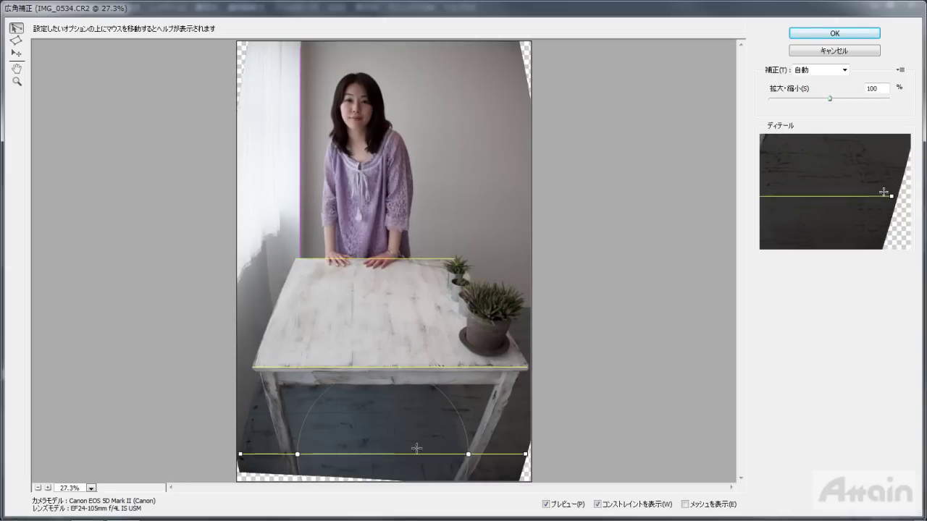
Zoom in on the table and add a constraint along the window wall edge
click(20, 86)
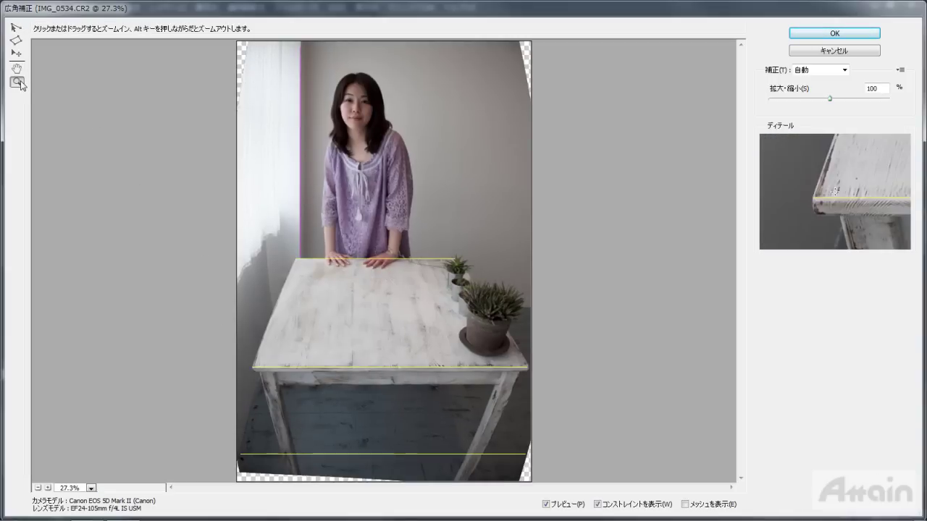
drag(231, 205, 596, 483)
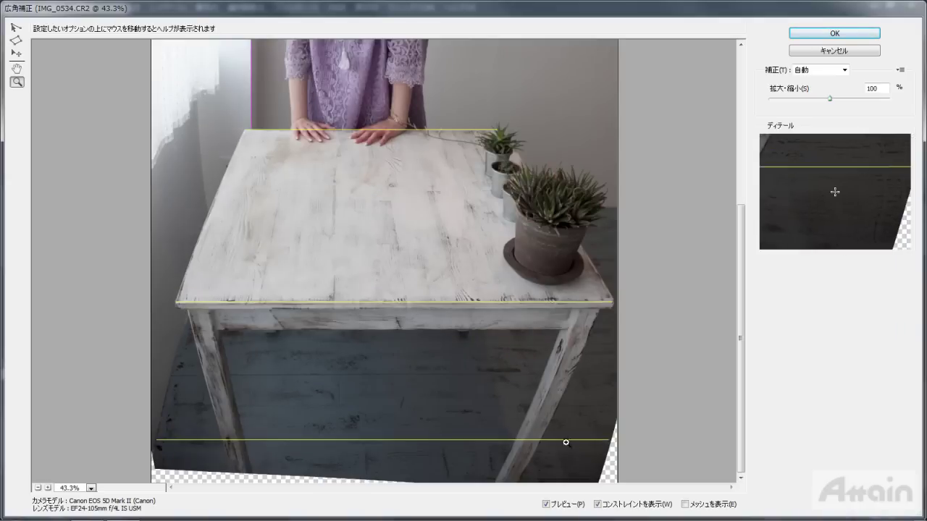
click(15, 29)
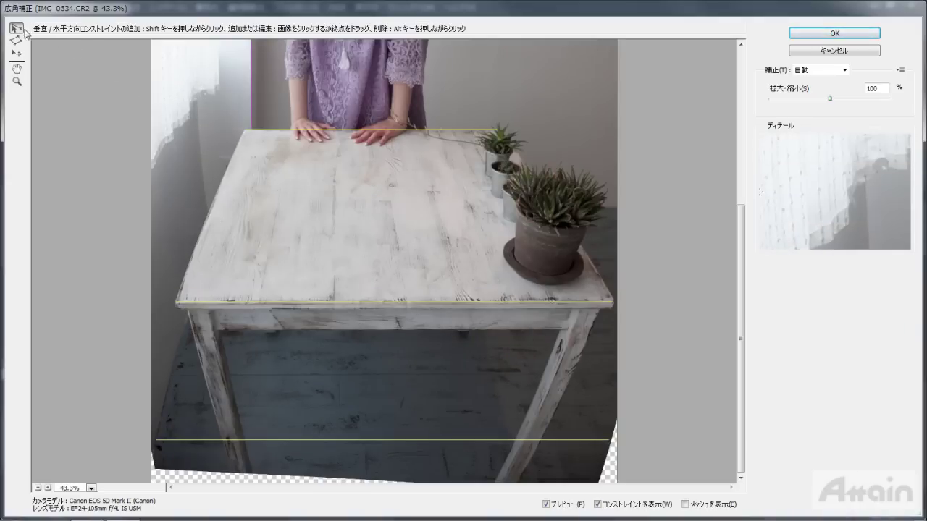
click(197, 102)
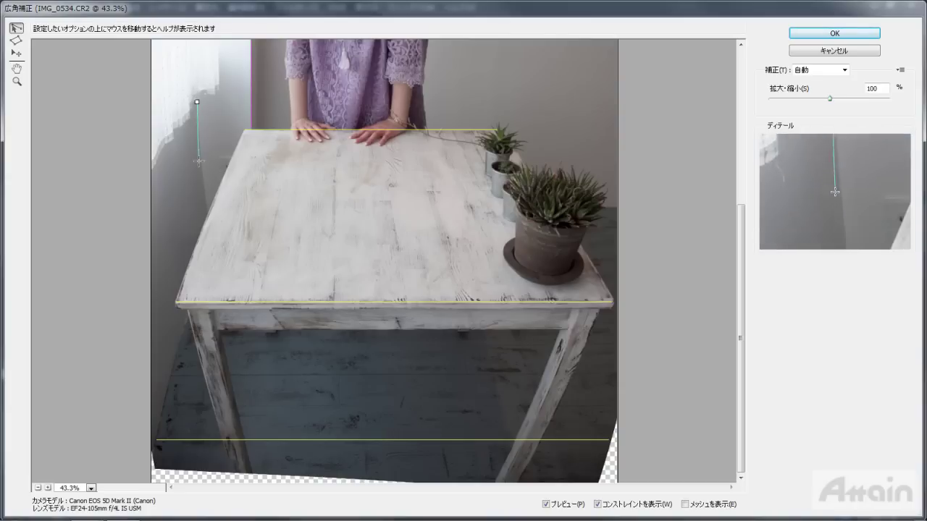
click(207, 212)
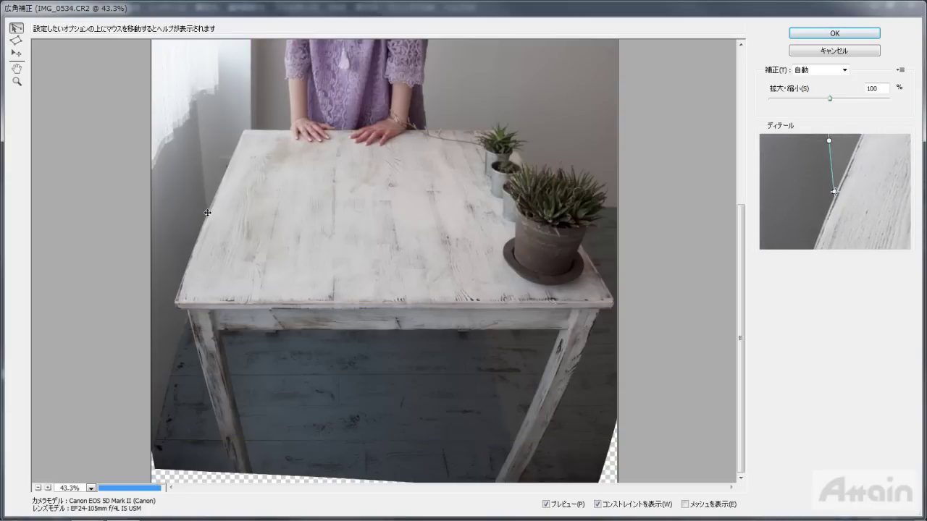
Add constraints along both table sides and both front table legs
click(243, 132)
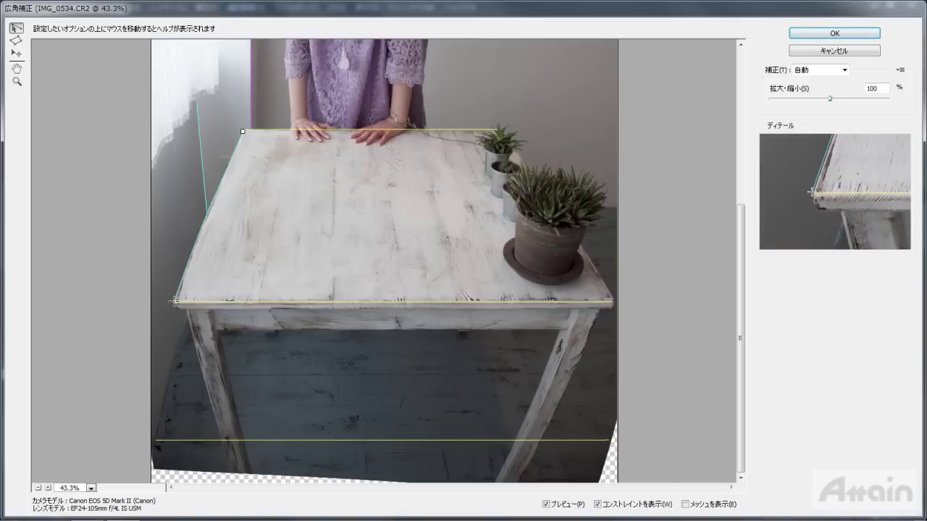
click(174, 302)
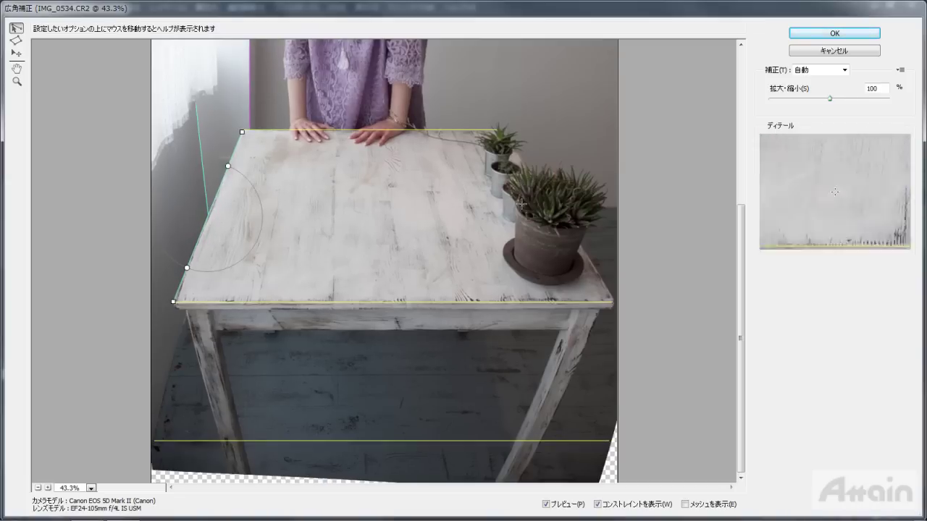
click(502, 131)
click(615, 301)
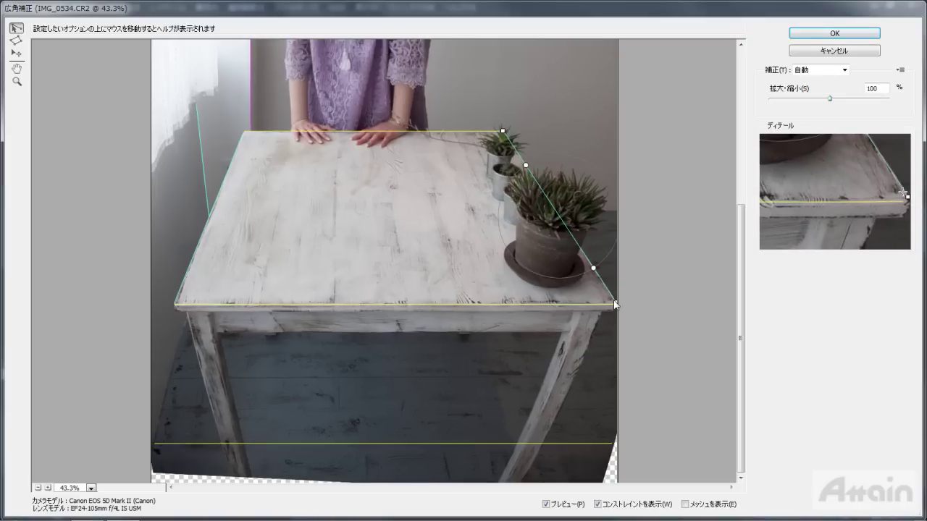
click(186, 313)
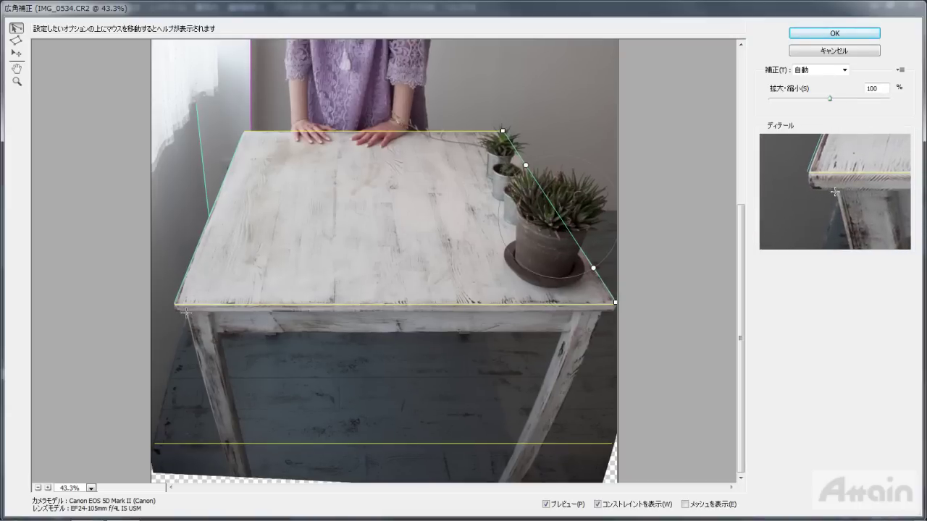
click(232, 476)
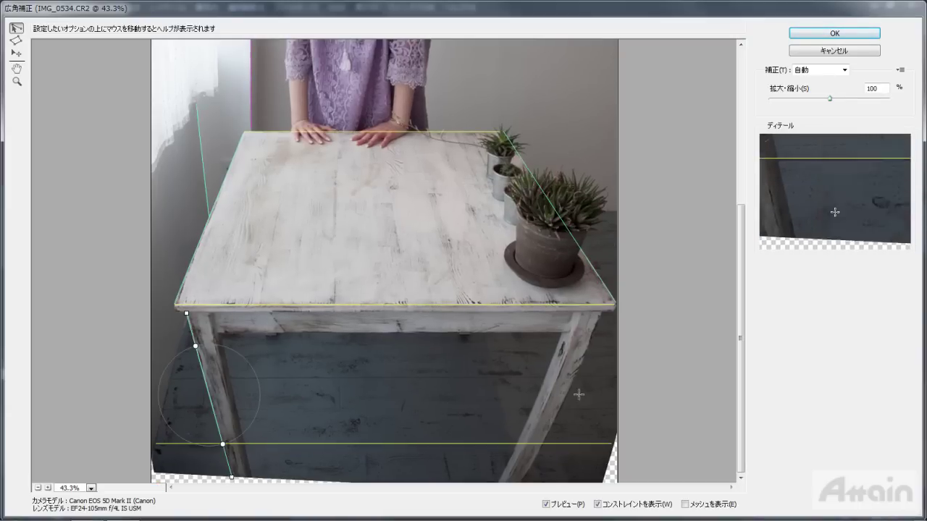
click(601, 314)
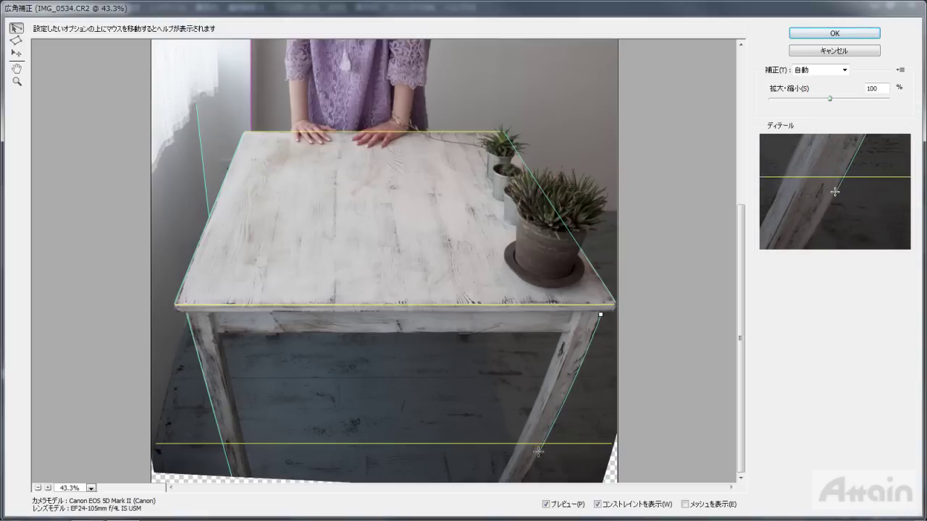
click(521, 481)
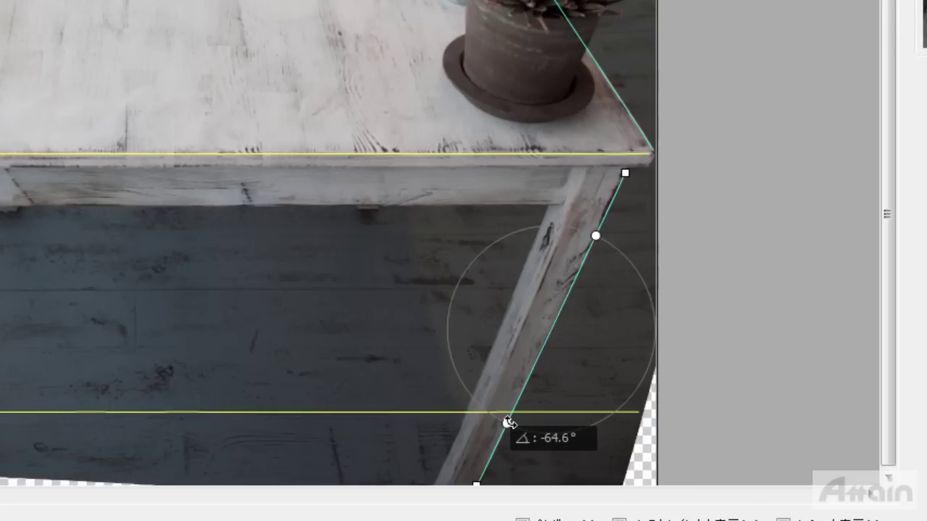
Rotate the right and left leg constraints and lock the wall-edge constraint vertical at 90.0°
drag(508, 423, 536, 431)
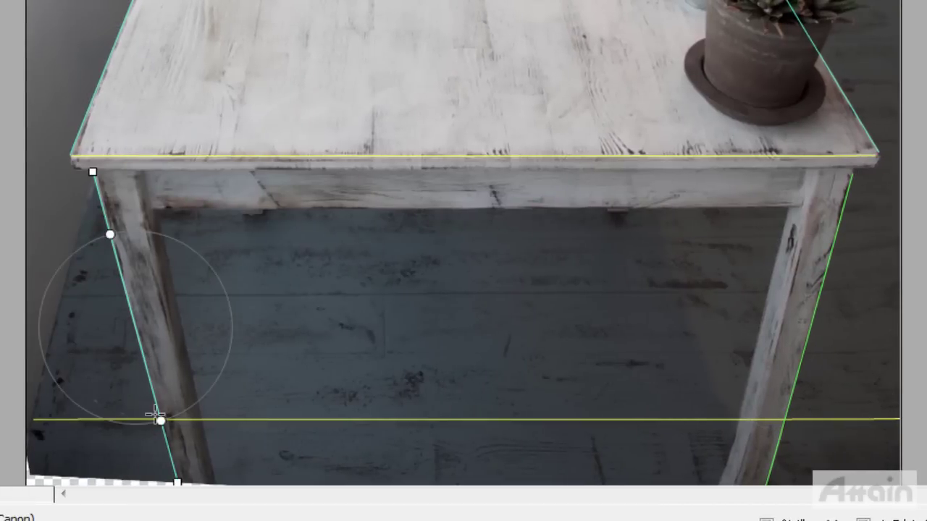
drag(159, 419, 151, 420)
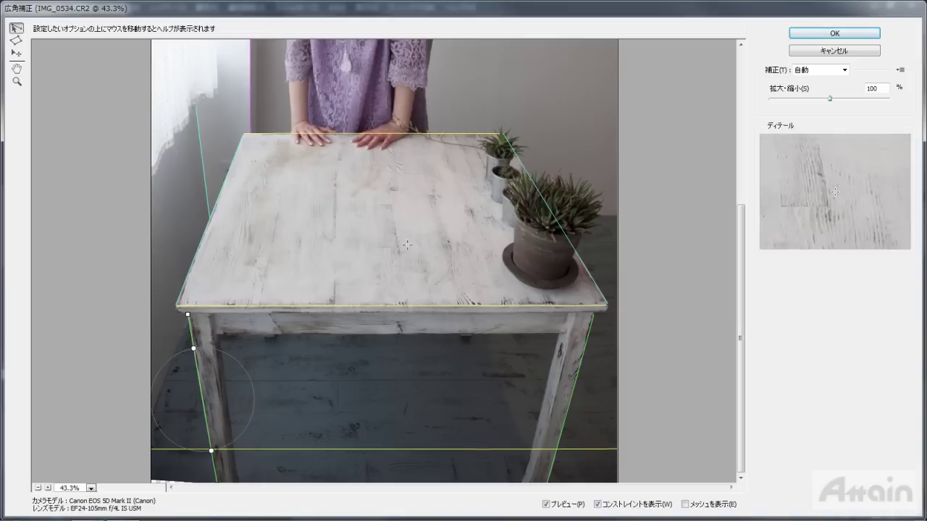
drag(740, 250, 738, 150)
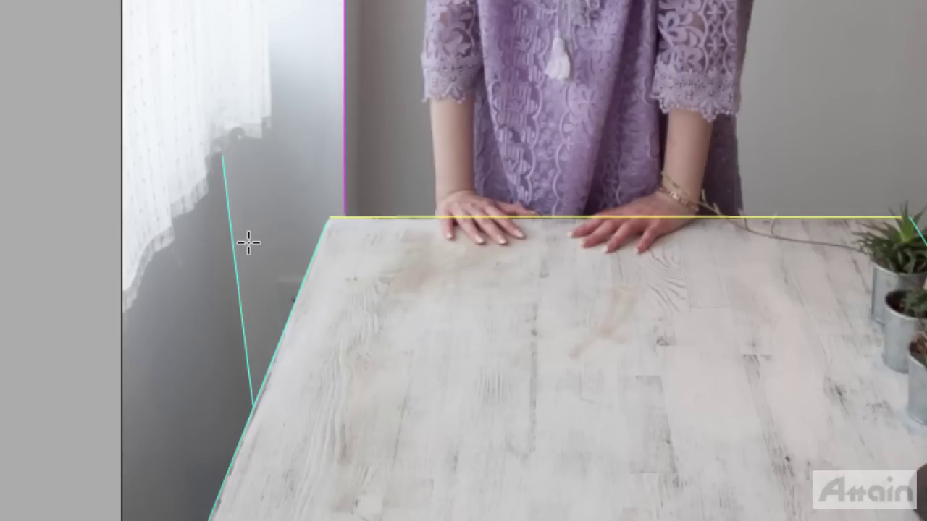
mouse_move(244, 354)
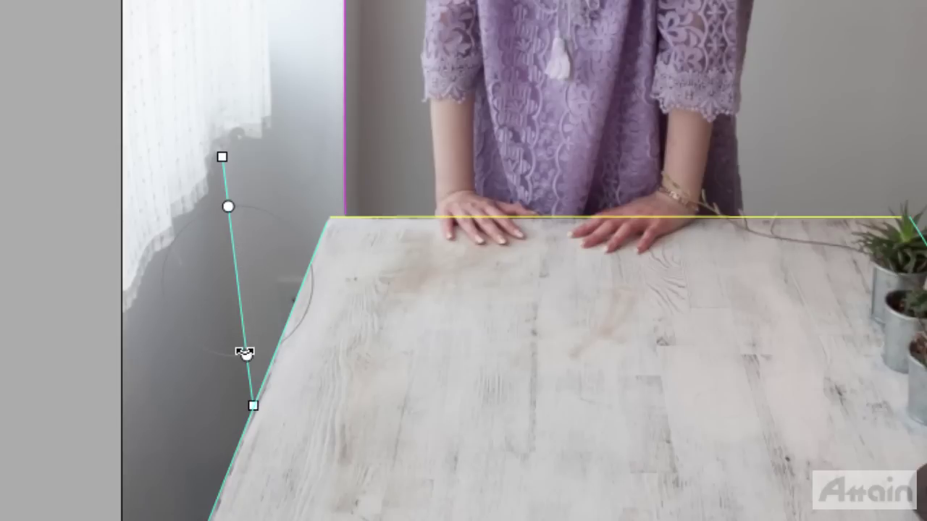
drag(245, 354, 245, 354)
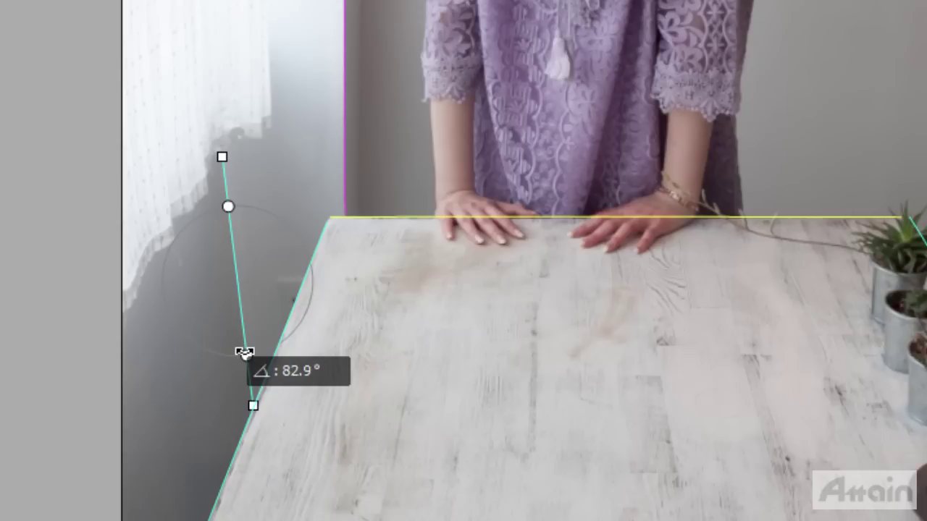
mouse_move(245, 354)
mouse_down()
mouse_move(212, 352)
mouse_move(263, 352)
mouse_move(201, 348)
mouse_move(219, 353)
mouse_up()
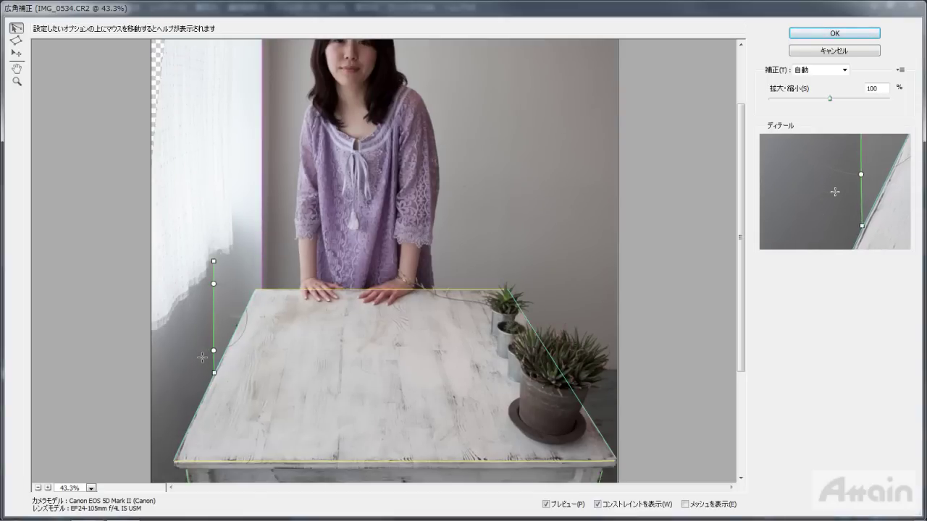
Fit the image in the preview and apply the Adaptive Wide Angle correction
double_click(18, 72)
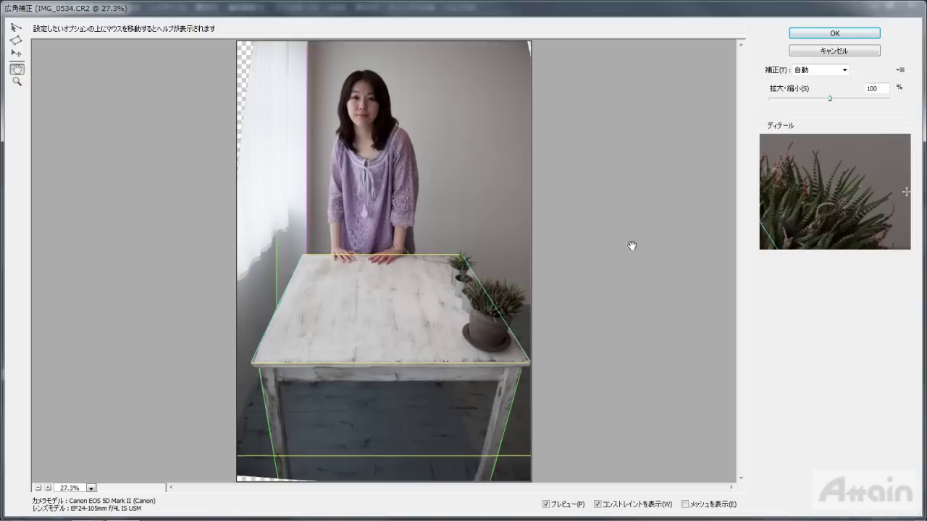
click(843, 37)
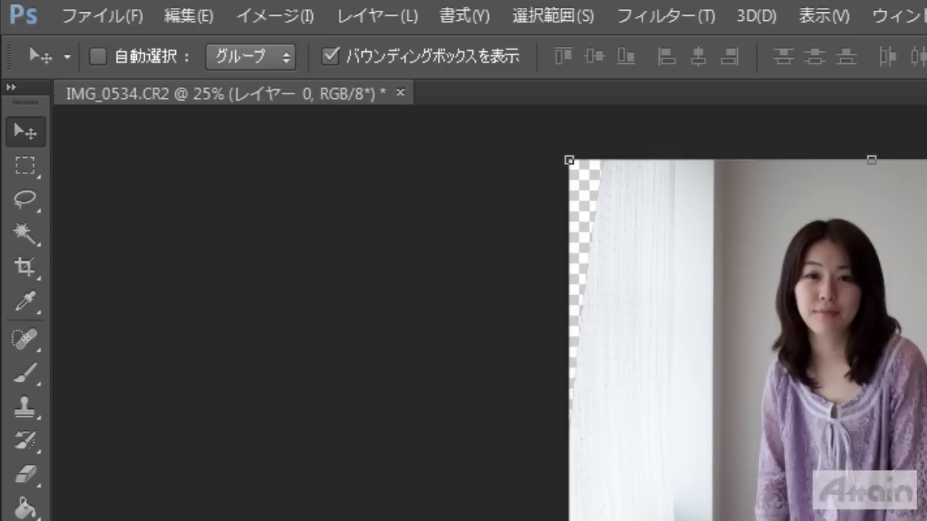
Use the Magic Wand at tolerance 32 to select the transparent left and bottom gaps
click(36, 233)
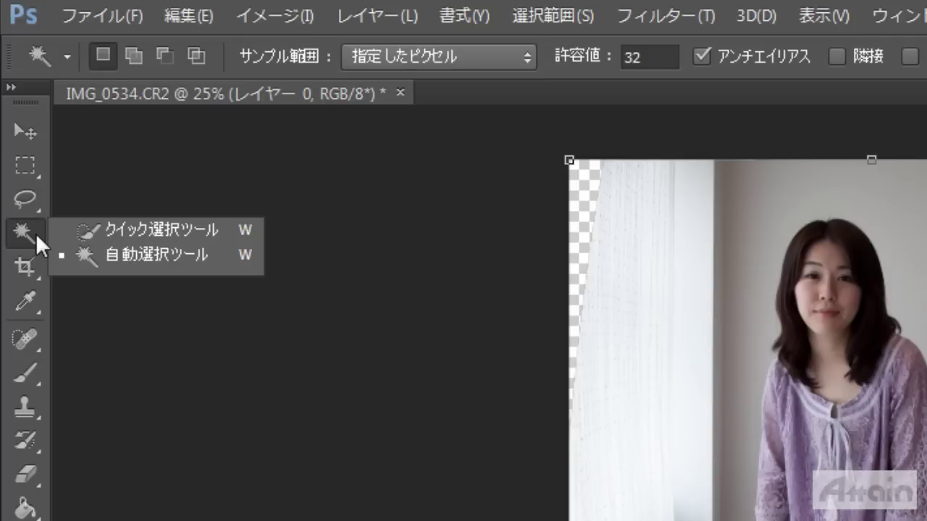
click(173, 257)
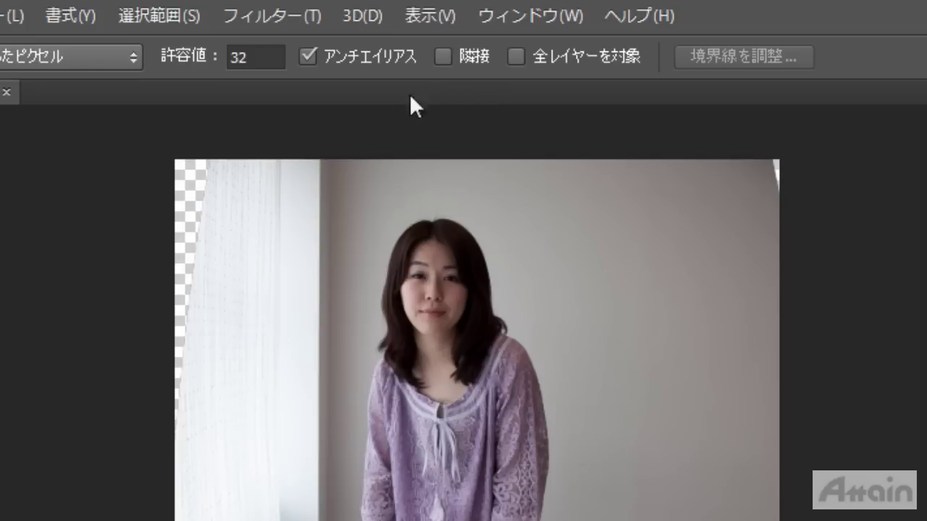
click(191, 220)
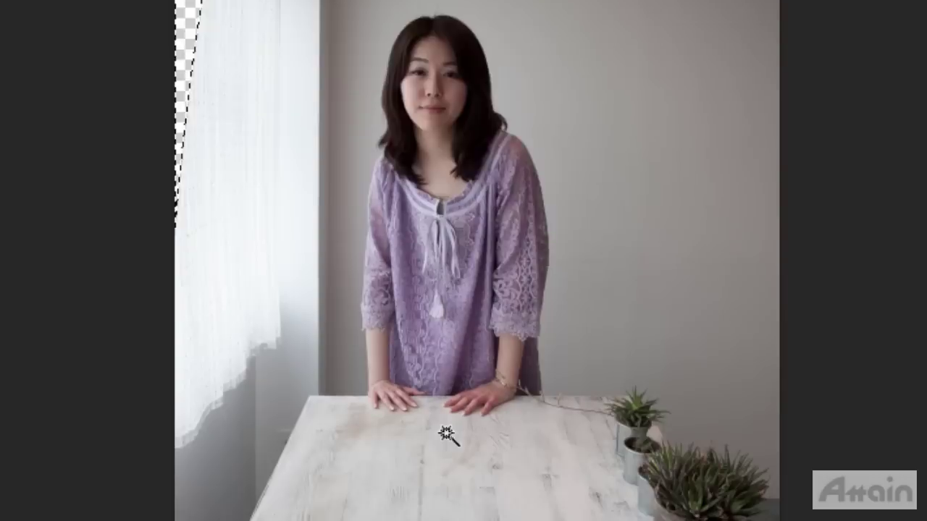
scroll(448, 434, down, 5)
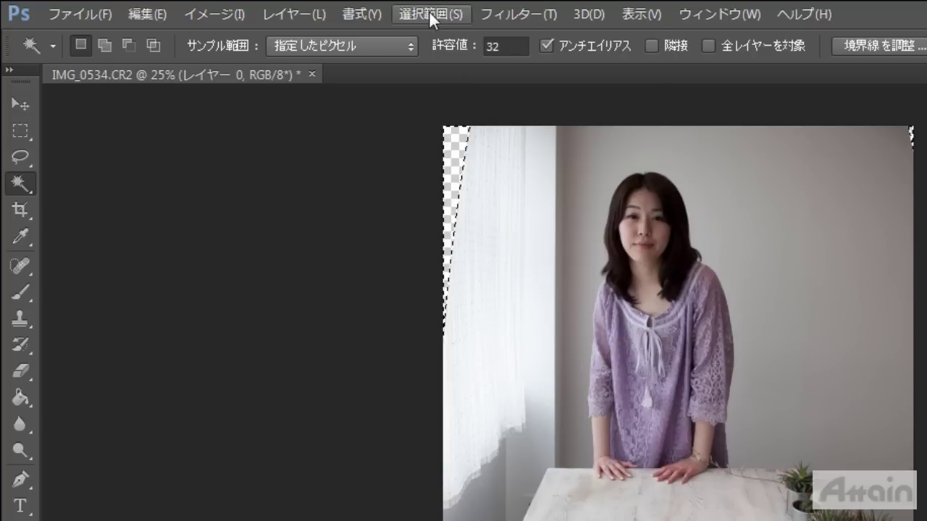
Grow the transparent-edge selection 10 pixels with Select > Modify > Expand
click(429, 10)
mouse_move(524, 268)
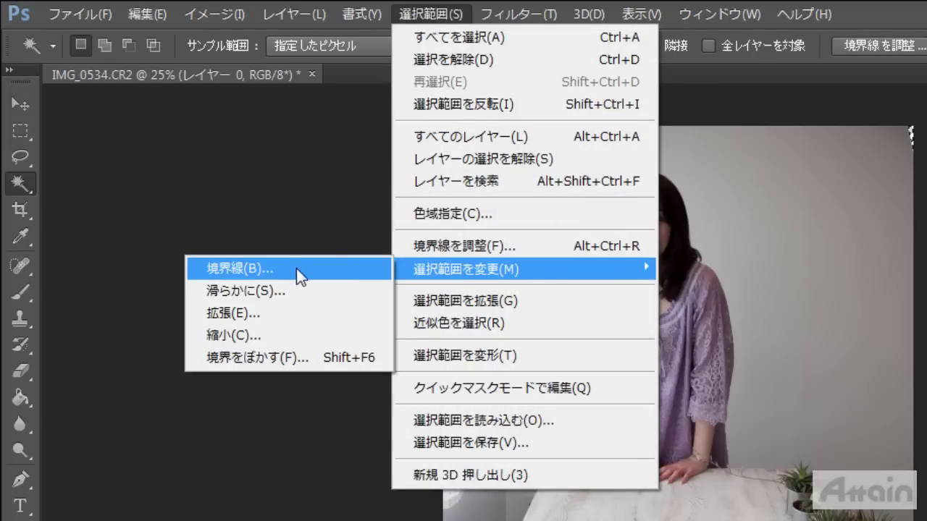
click(301, 324)
text(10)
click(408, 296)
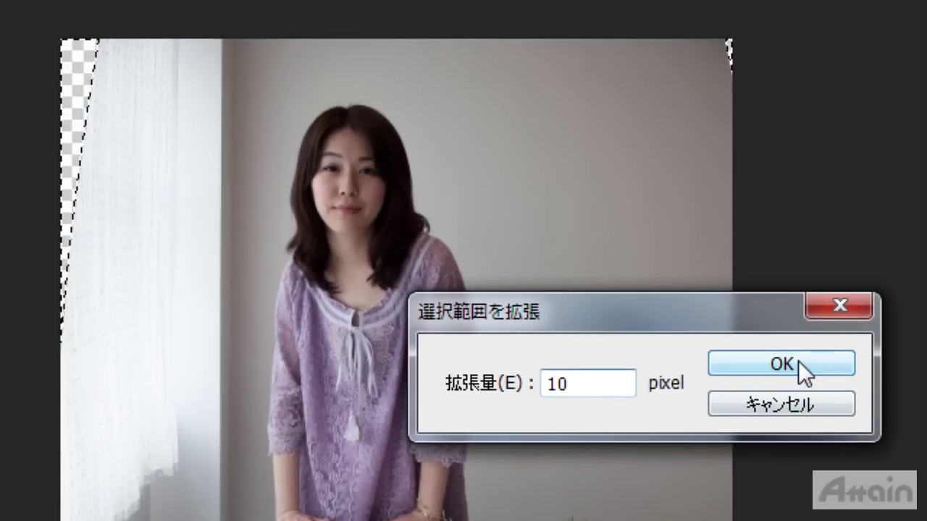
click(798, 361)
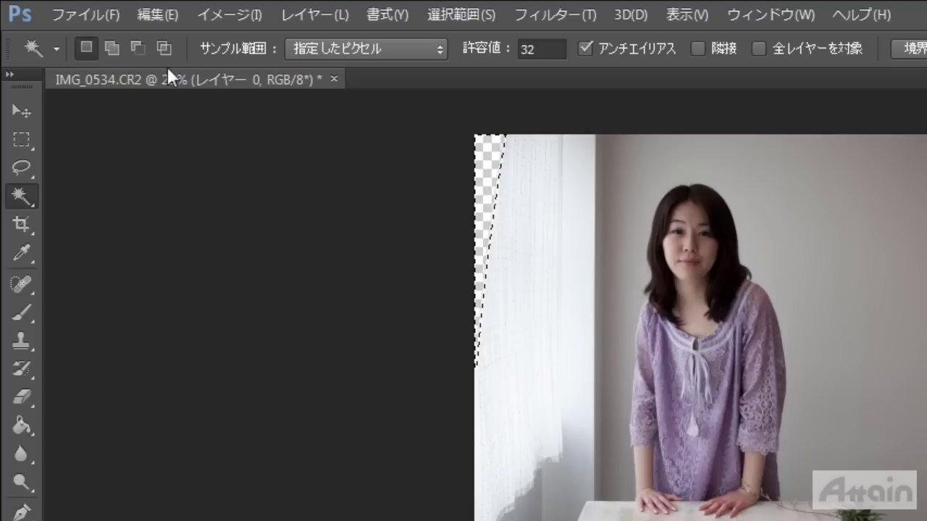
Content-aware fill the transparent left and bottom edge gaps, then deselect
click(153, 14)
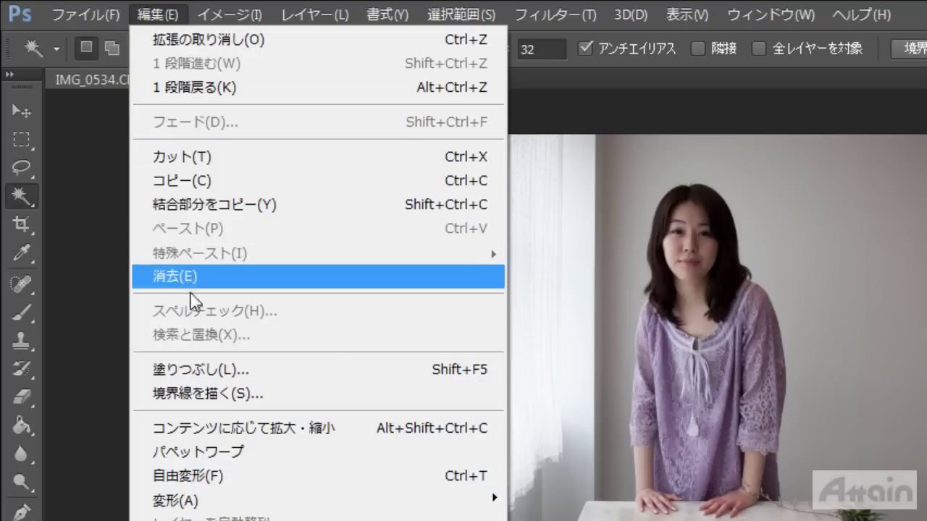
click(298, 369)
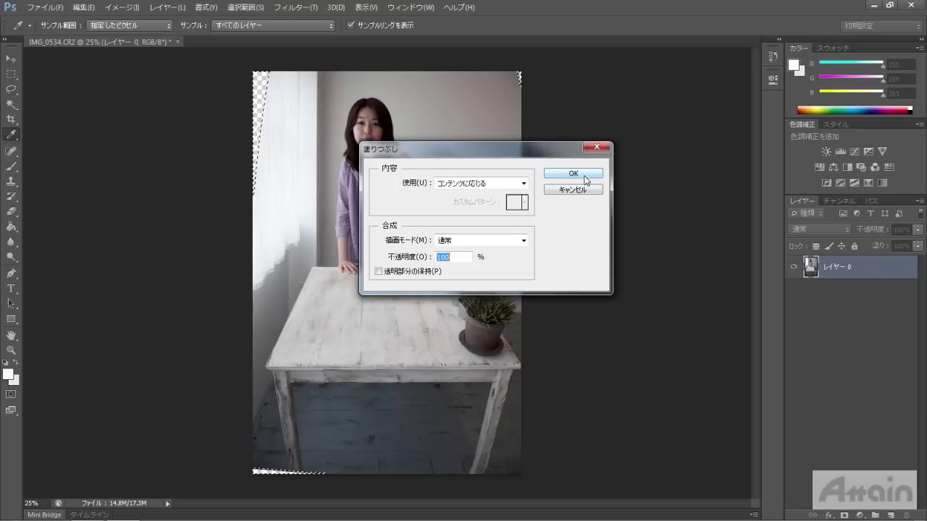
click(584, 176)
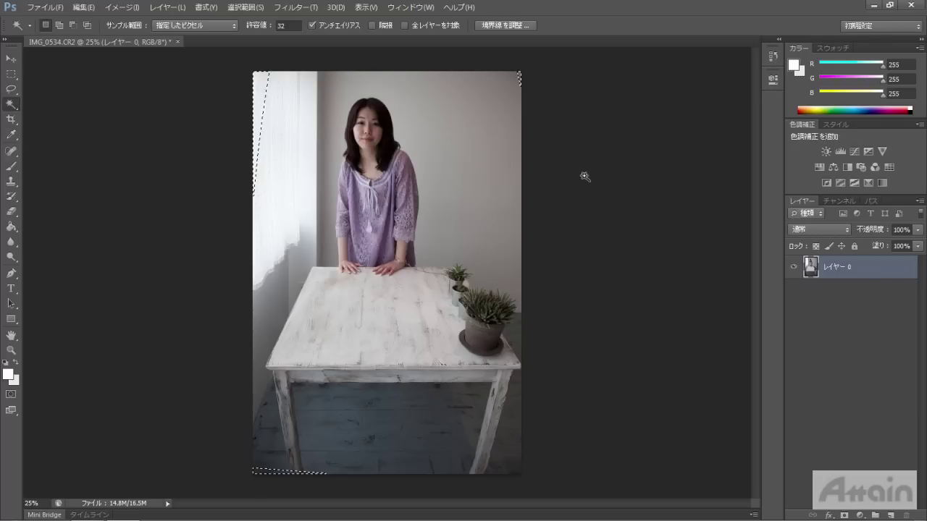
key(ctrl+d)
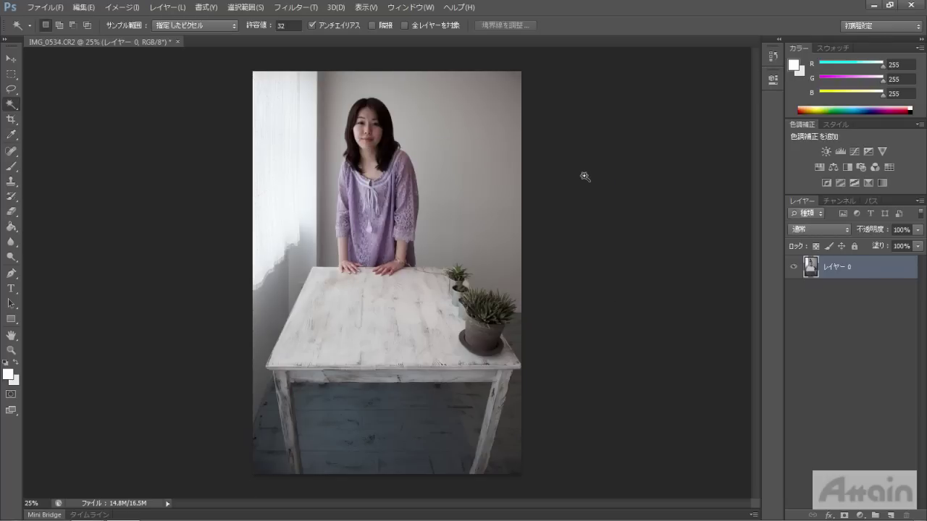